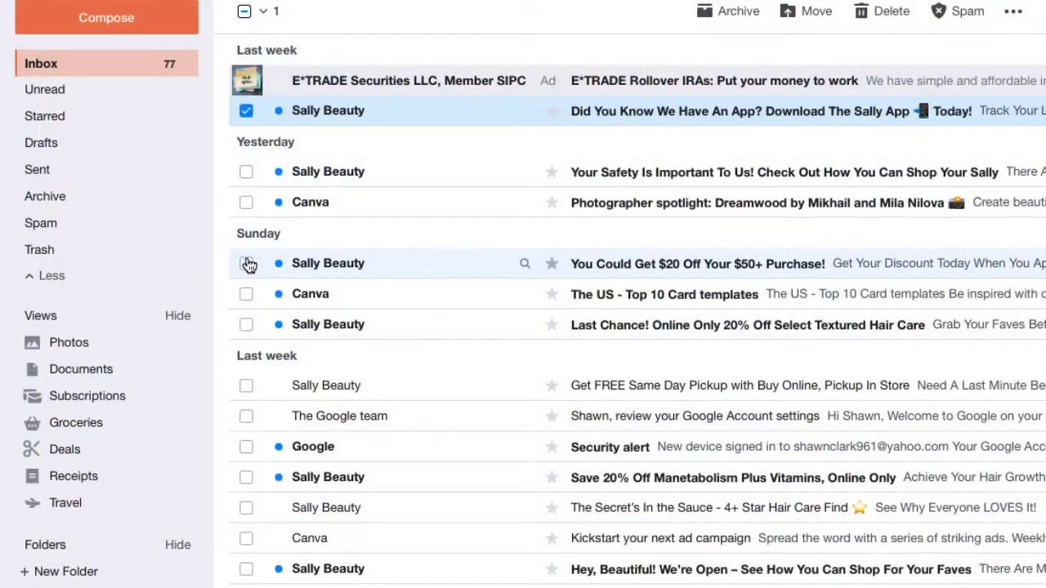
# Step: Select the Sally Beauty emails in the inbox and look through the "Get $20 Off Your $50+ Purchase!" message
pyautogui.click(247, 265)
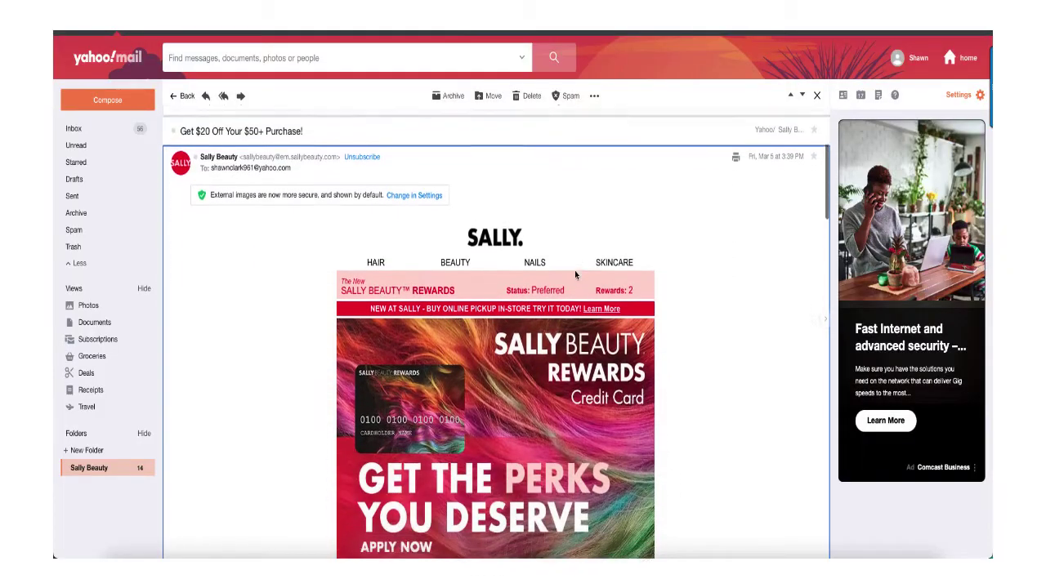
pyautogui.scroll(-3, 575, 275)
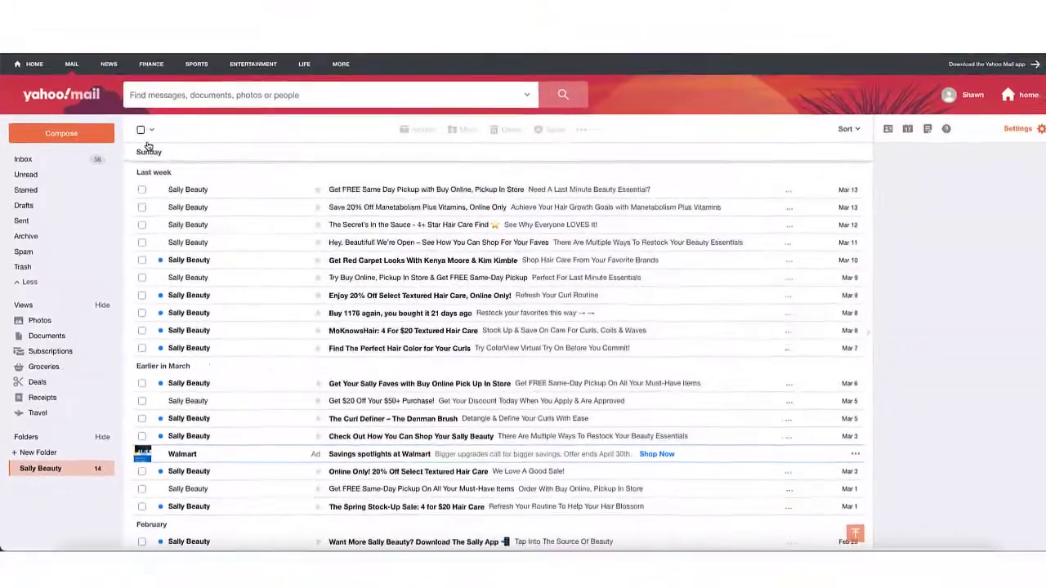
# Step: Select all emails in the Sally Beauty folder and delete them
pyautogui.click(140, 135)
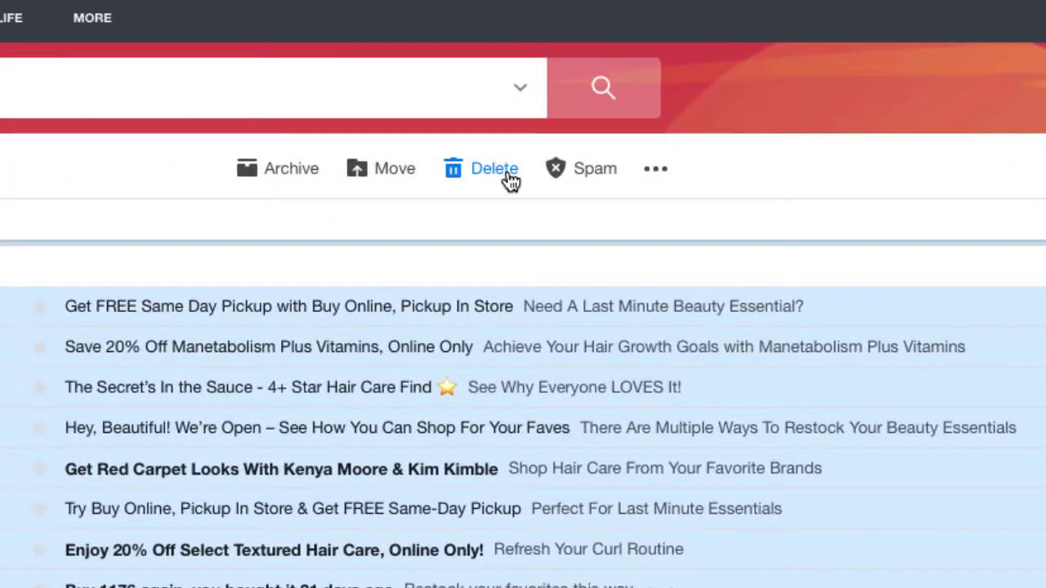
pyautogui.click(511, 180)
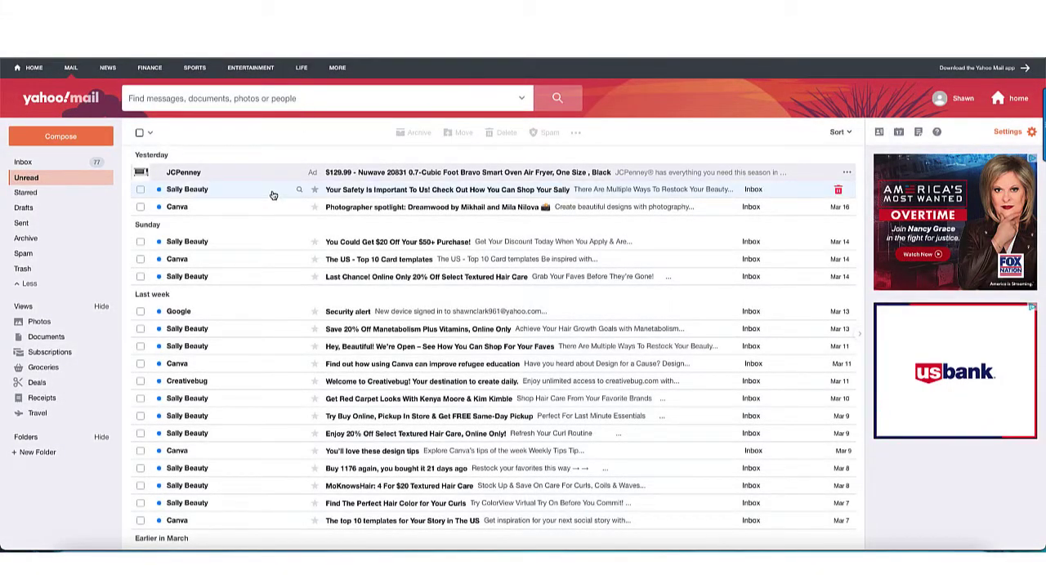
# Step: Look through the unread emails back to January to identify the senders that recur
pyautogui.scroll(-1, 273, 195)
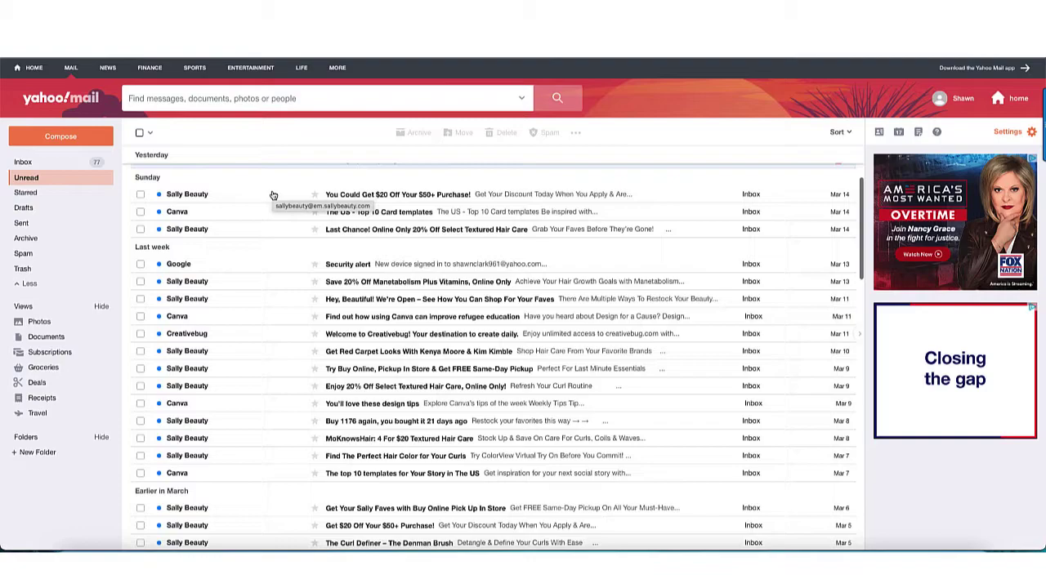
pyautogui.scroll(-5, 274, 195)
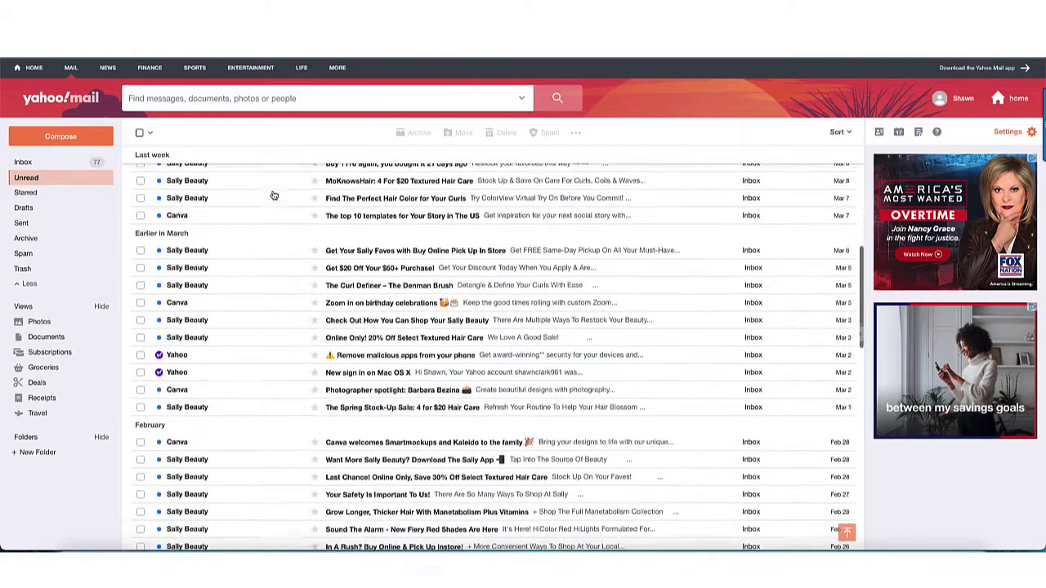
pyautogui.scroll(-7, 274, 195)
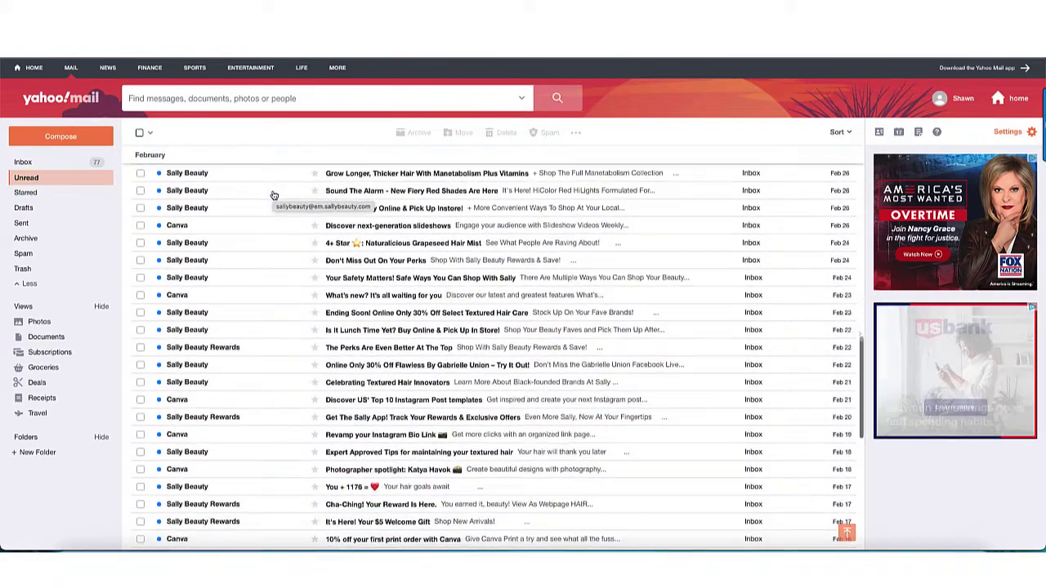
pyautogui.scroll(-6, 274, 195)
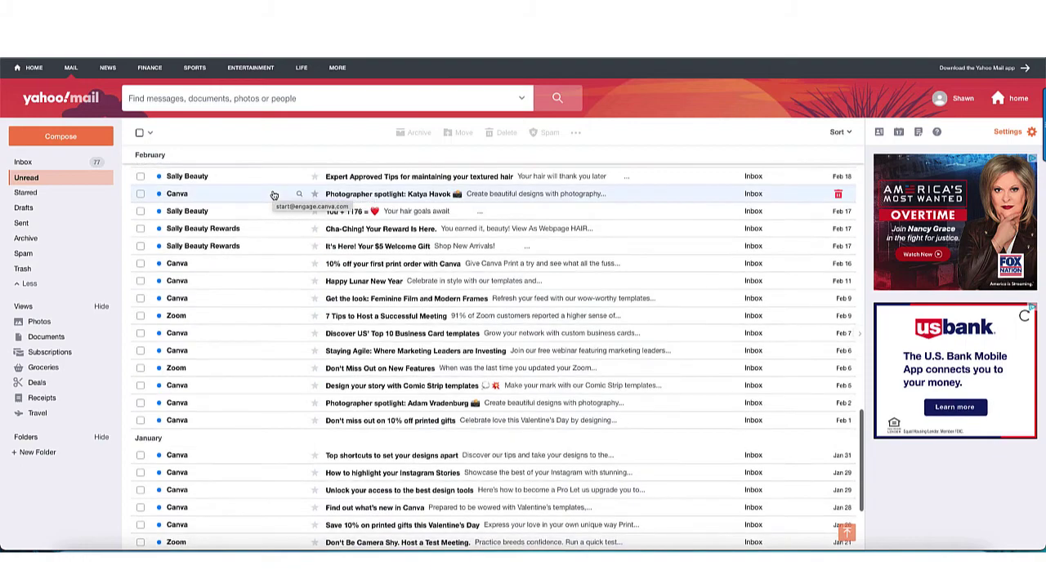
pyautogui.scroll(6, 273, 195)
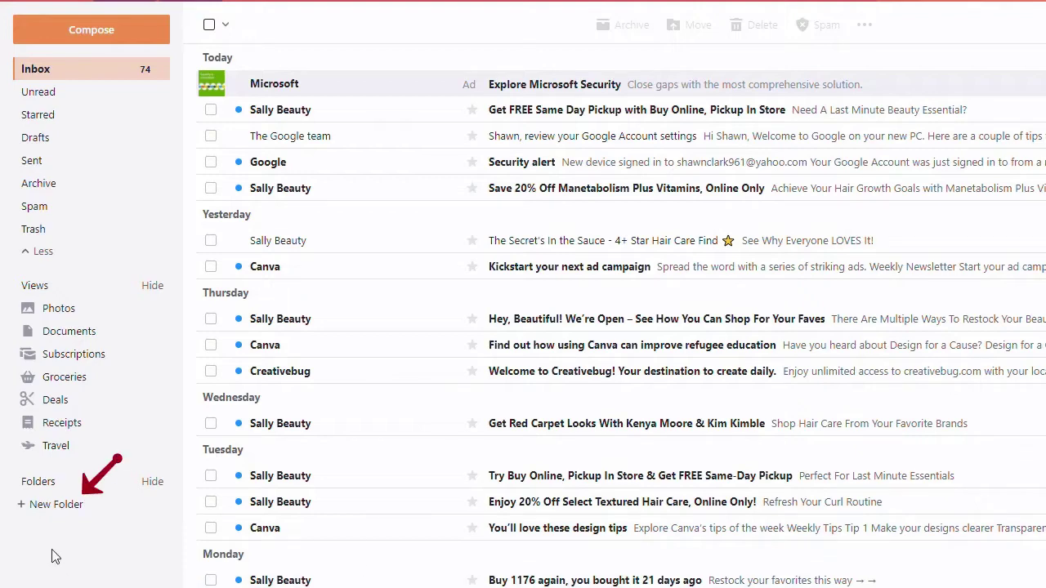
# Step: Create three new mail folders named Sally Beauty, Canva and Zoom
pyautogui.click(47, 507)
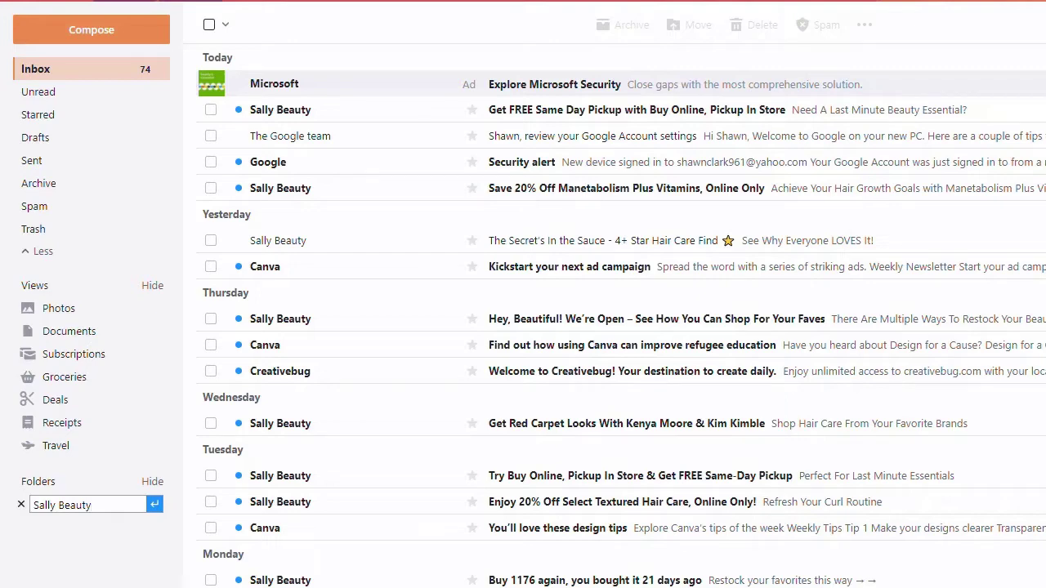
pyautogui.click(154, 505)
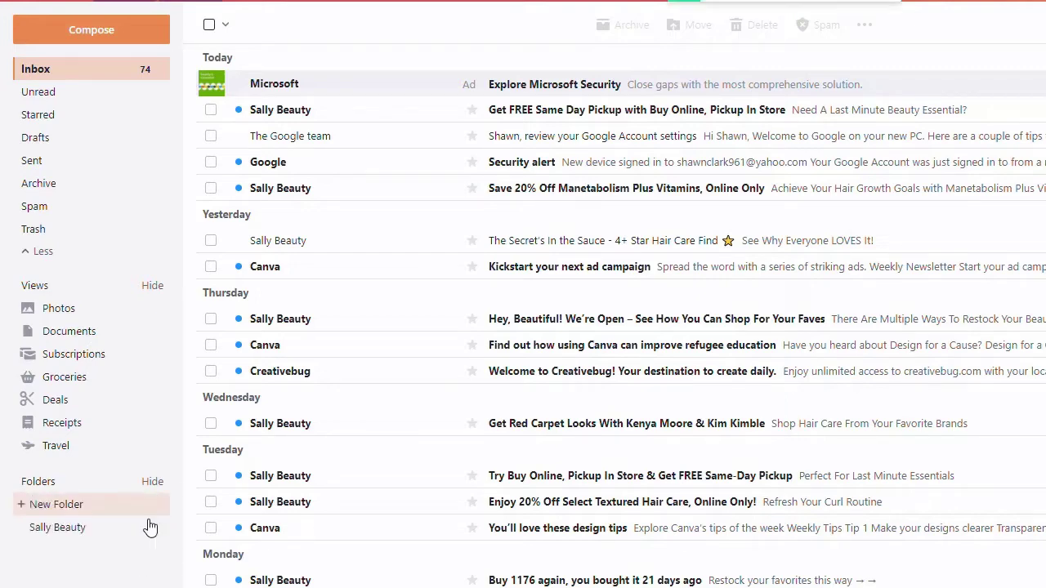
pyautogui.click(55, 507)
pyautogui.write('C')
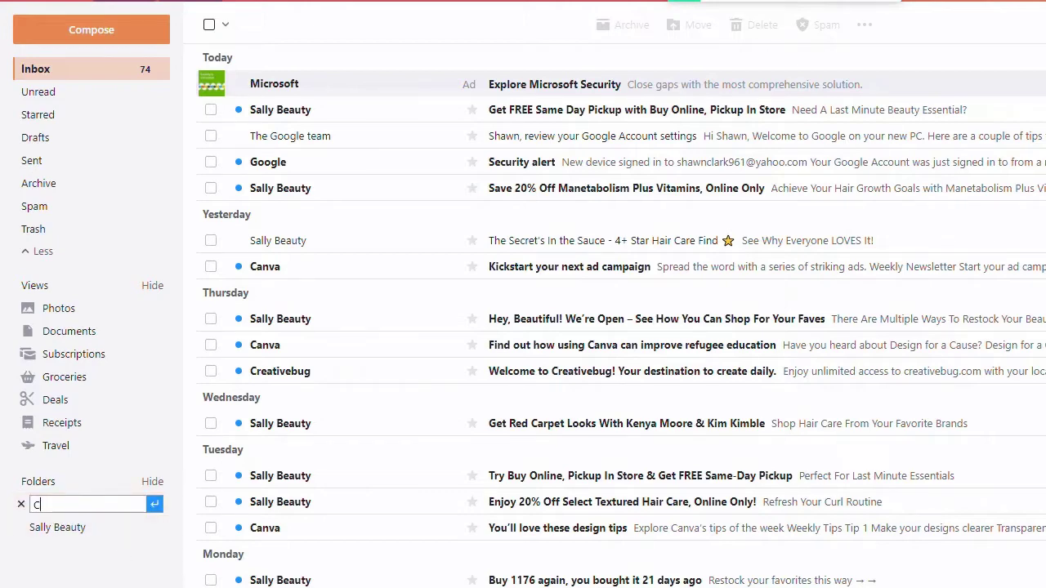
pyautogui.write('anva')
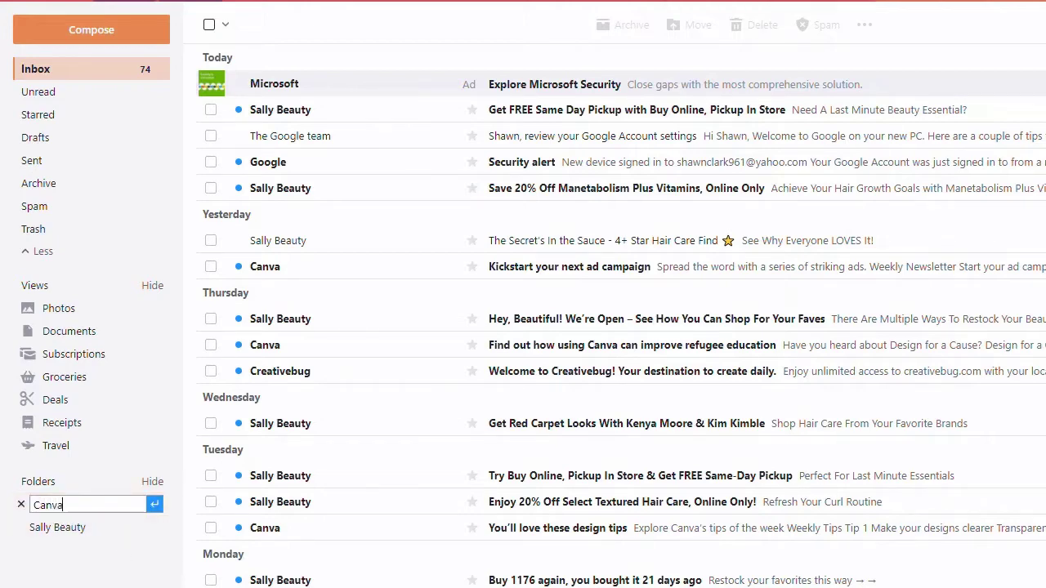
pyautogui.click(156, 508)
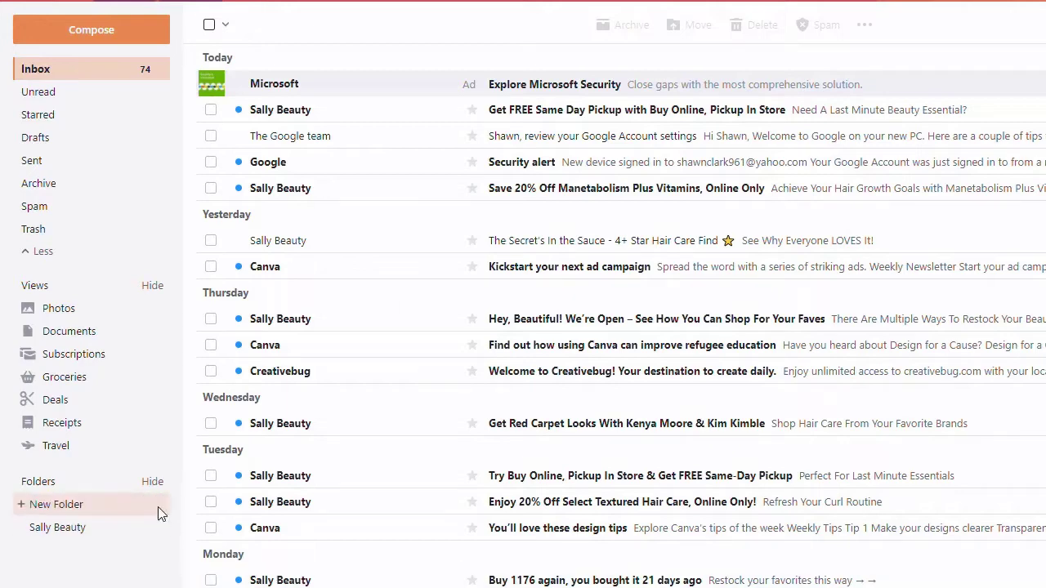
pyautogui.click(77, 507)
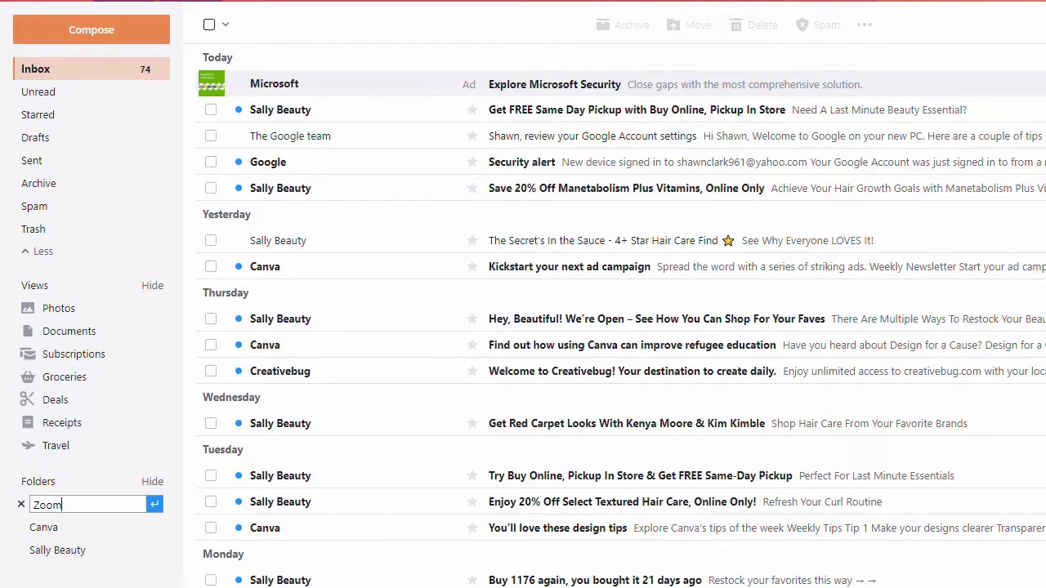
pyautogui.click(154, 505)
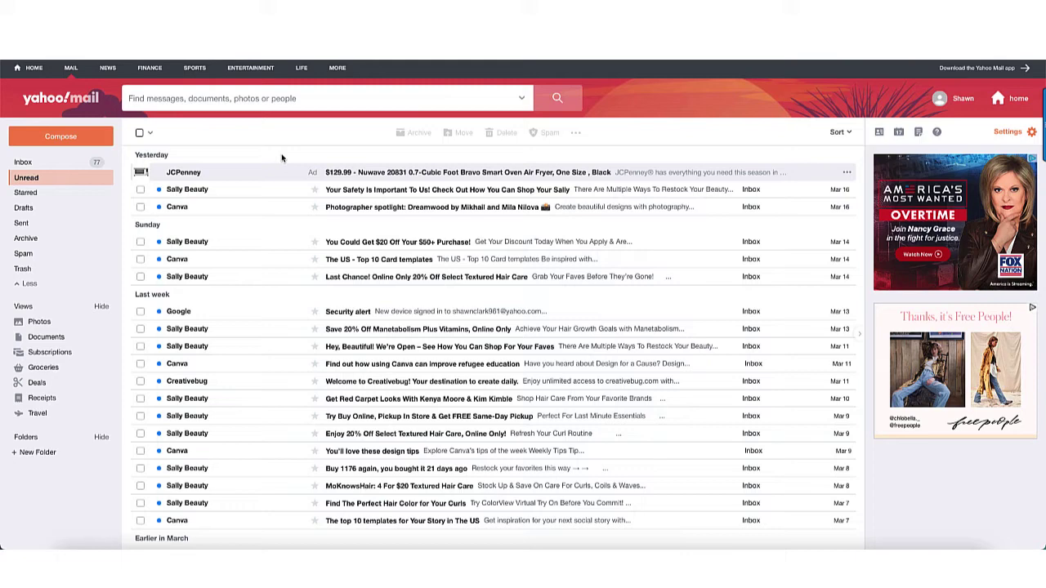
# Step: Open a Sally Beauty email and copy the sender's email address from its header
pyautogui.scroll(-10, 282, 158)
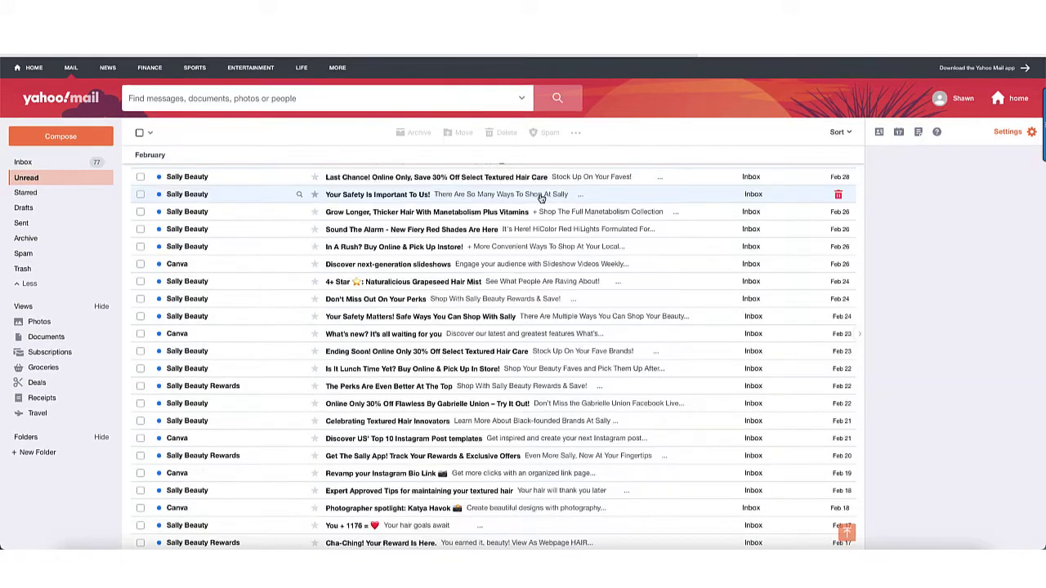
pyautogui.click(189, 177)
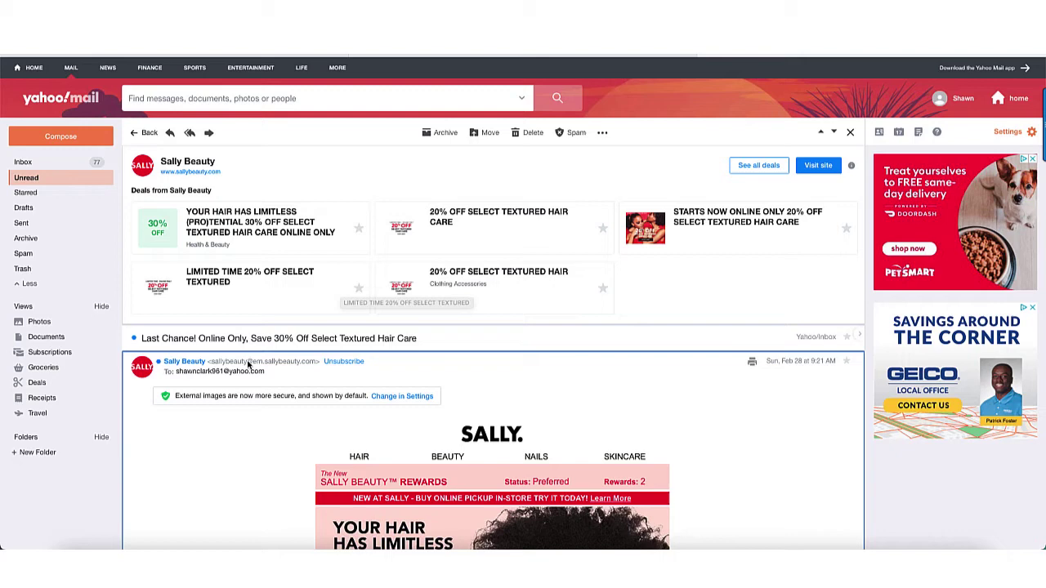
pyautogui.moveTo(227, 369)
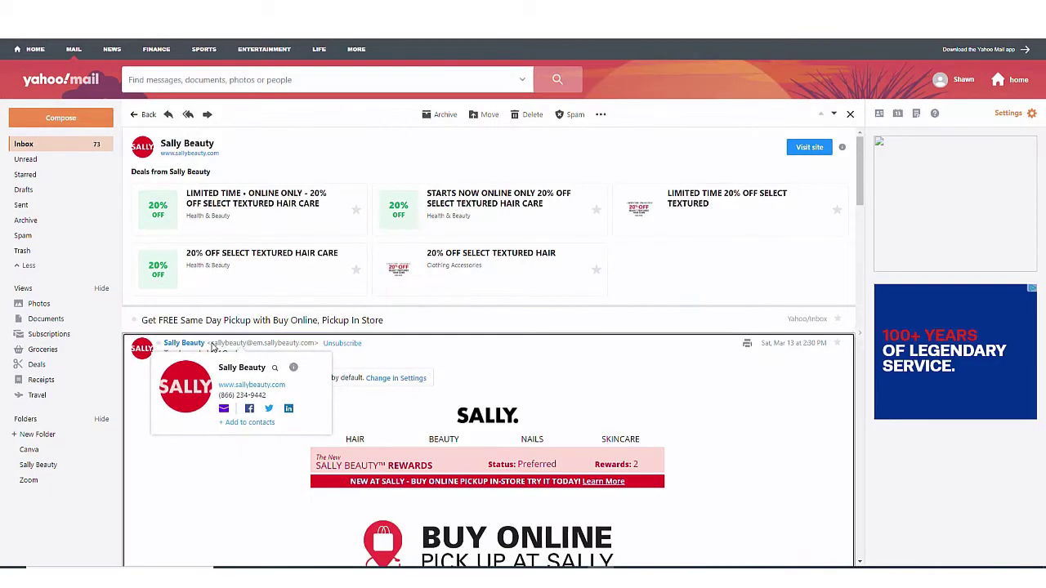
pyautogui.moveTo(213, 343); pyautogui.dragTo(315, 349)
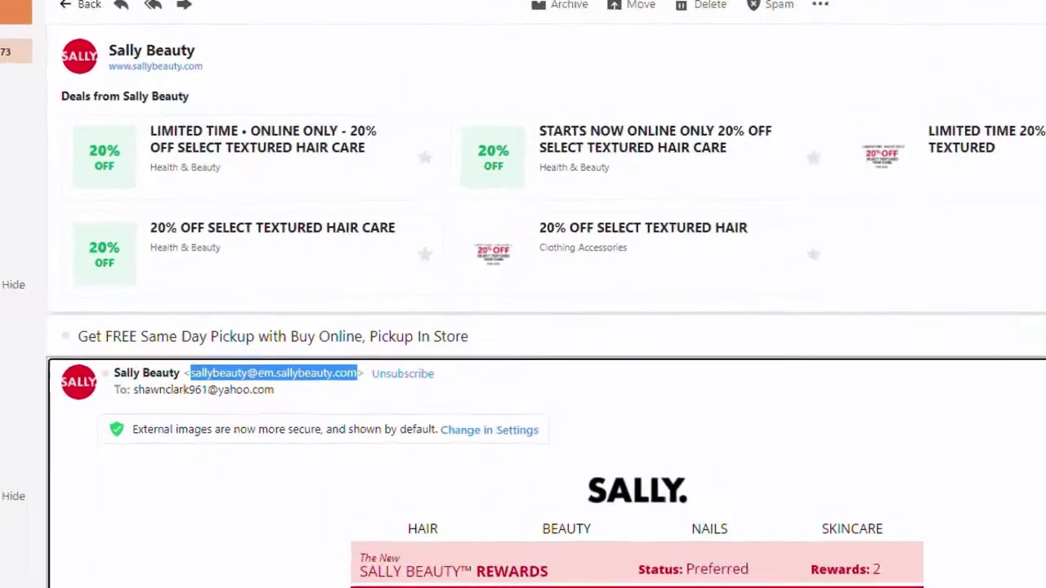
pyautogui.rightClick(253, 384)
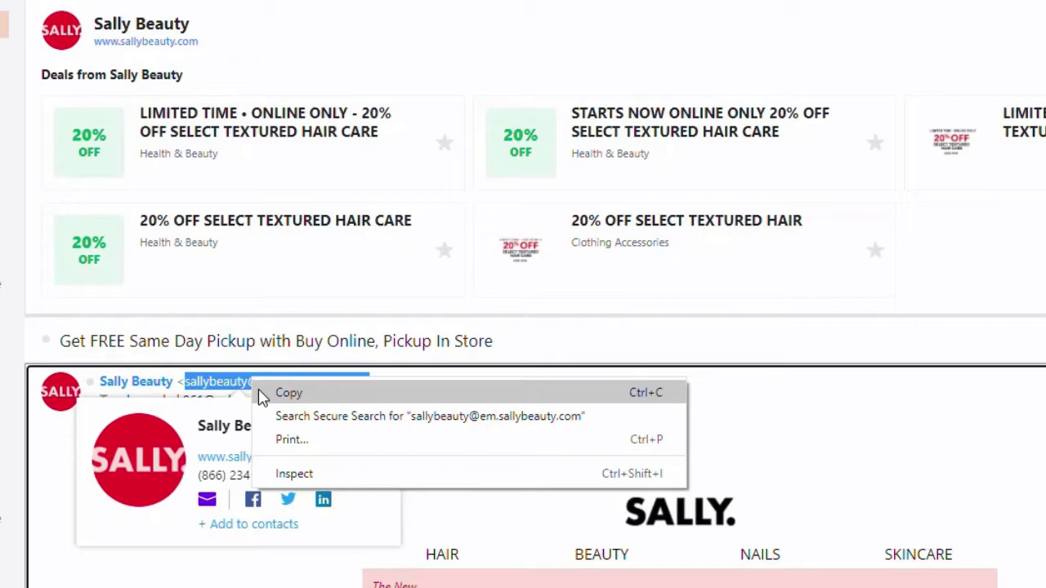
pyautogui.click(290, 394)
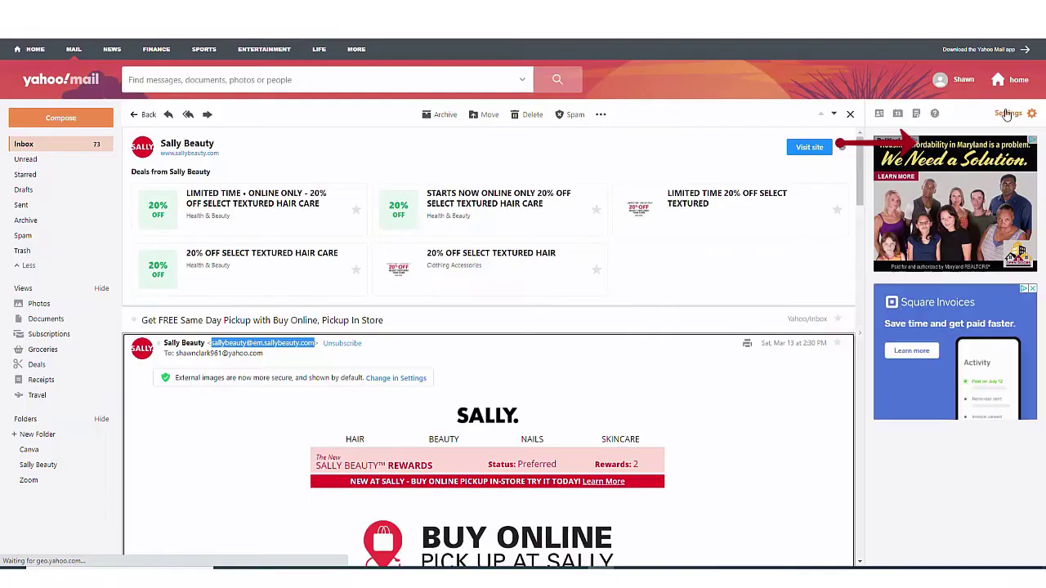
# Step: Add a new filter in the mail settings and name it Sally Beauty
pyautogui.click(1011, 116)
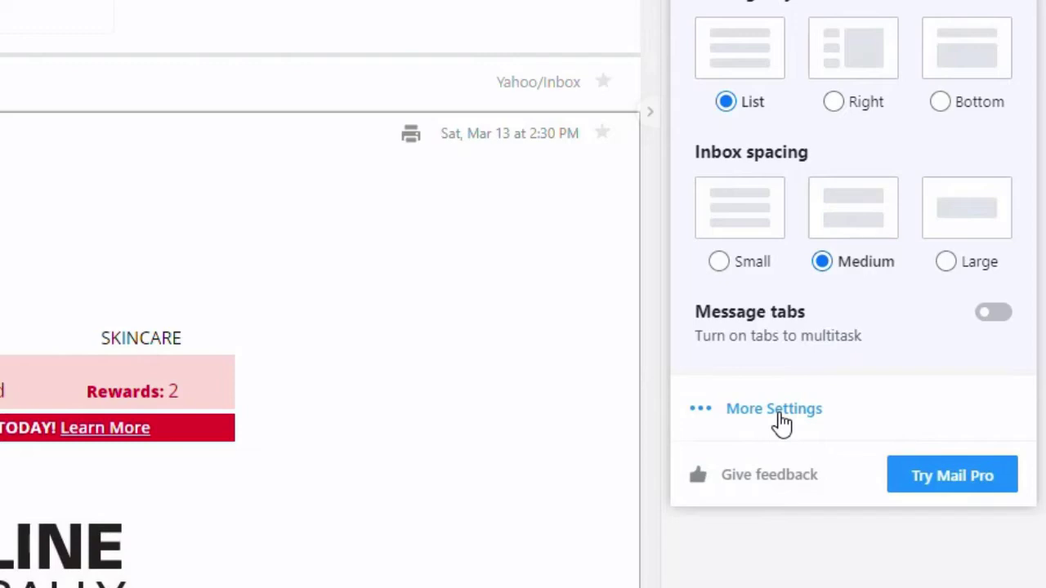
pyautogui.click(779, 414)
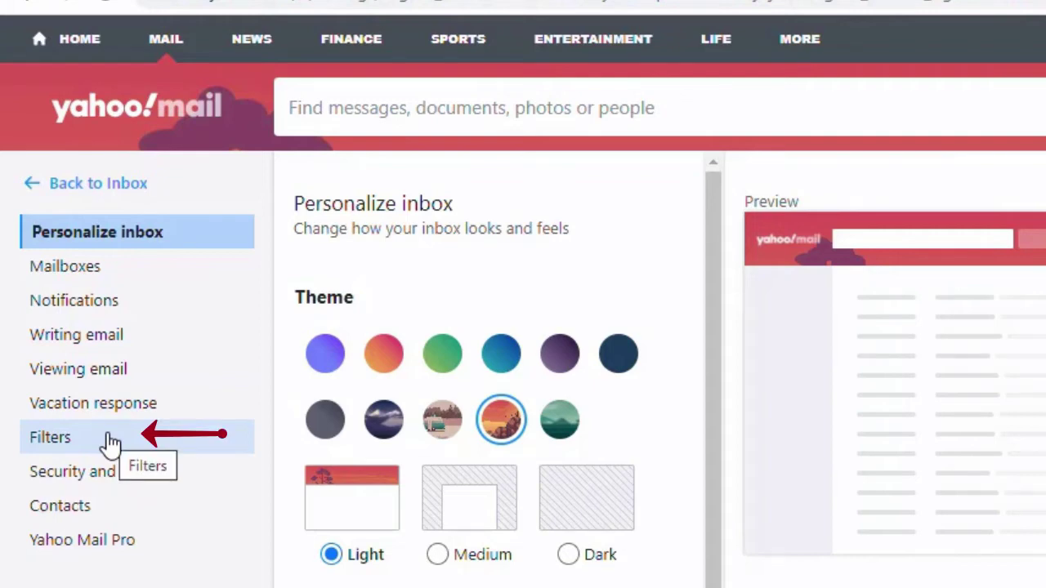
pyautogui.click(111, 443)
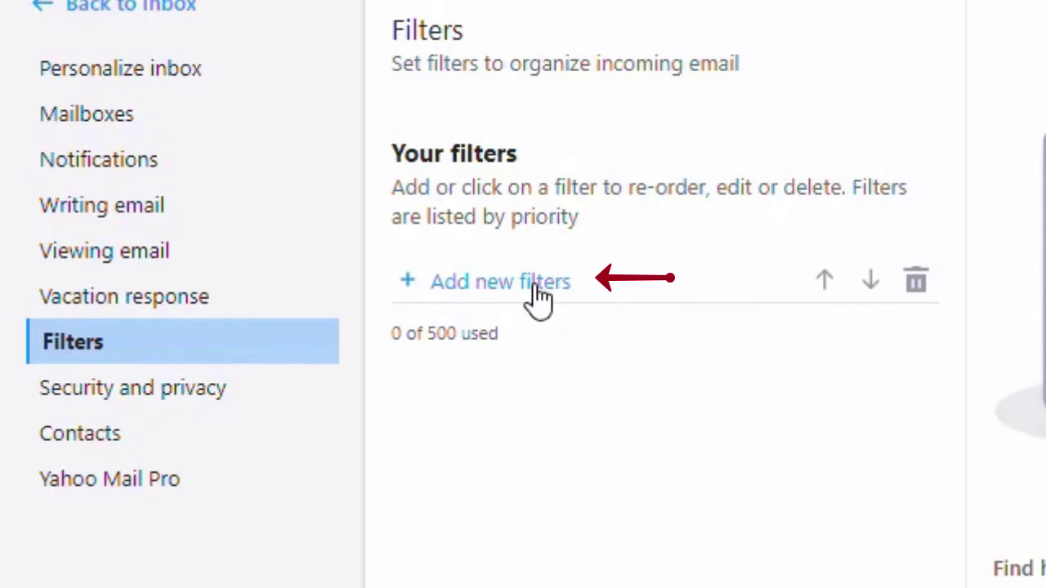
pyautogui.click(536, 286)
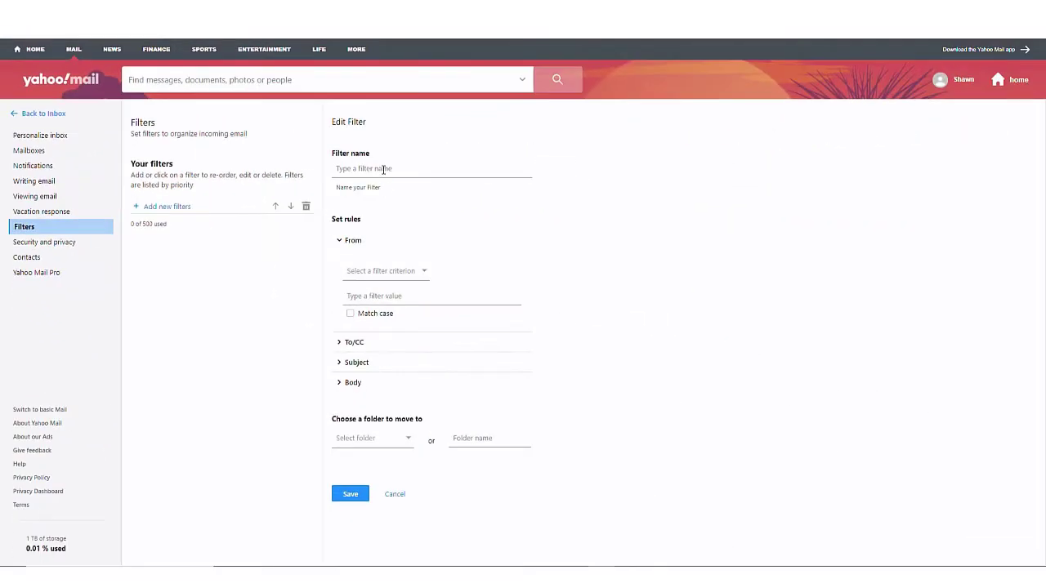
pyautogui.click(383, 169)
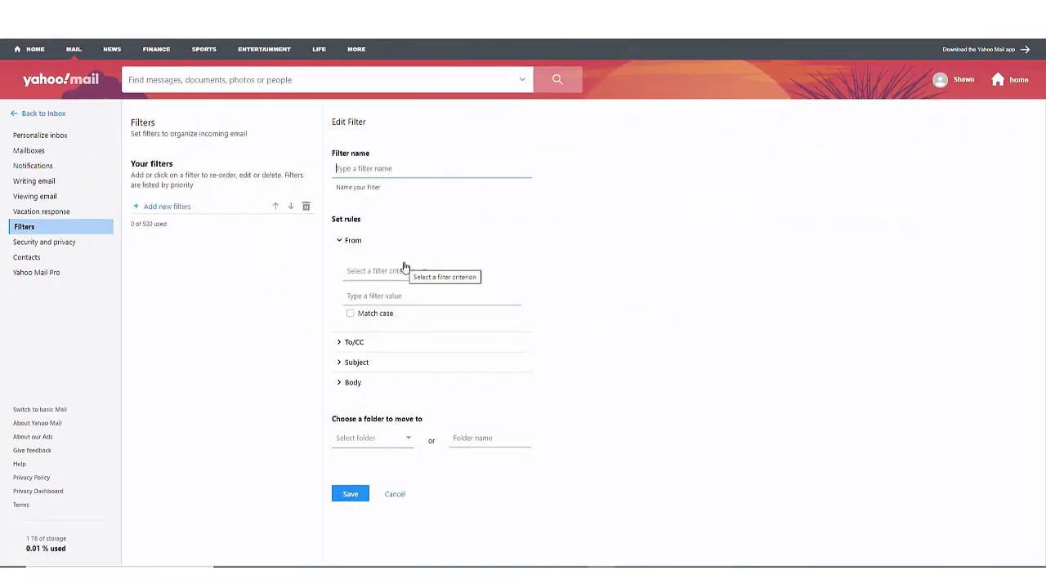
pyautogui.write('sal')
pyautogui.write('ly Bea')
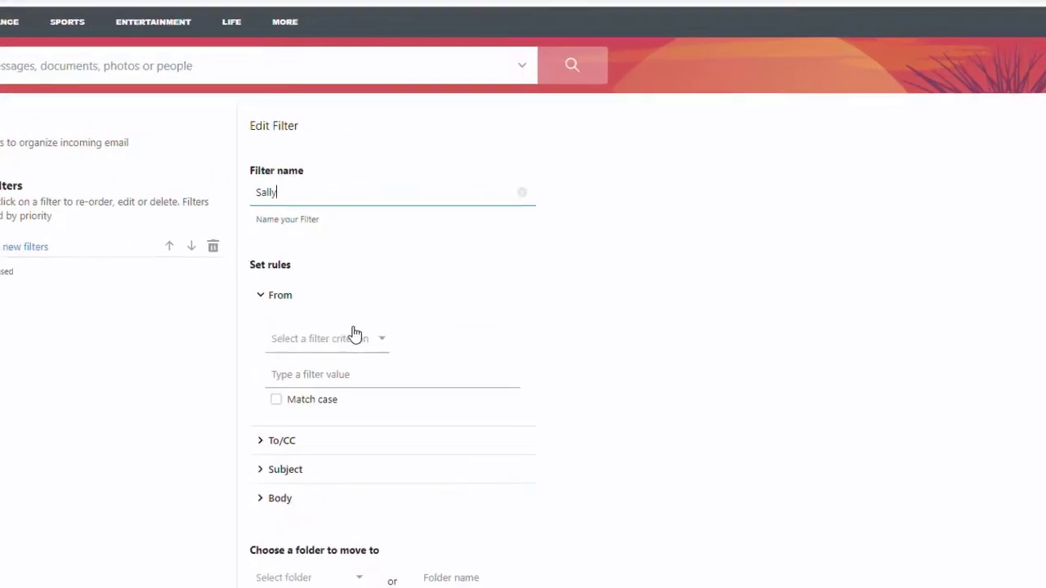
pyautogui.write('uty')
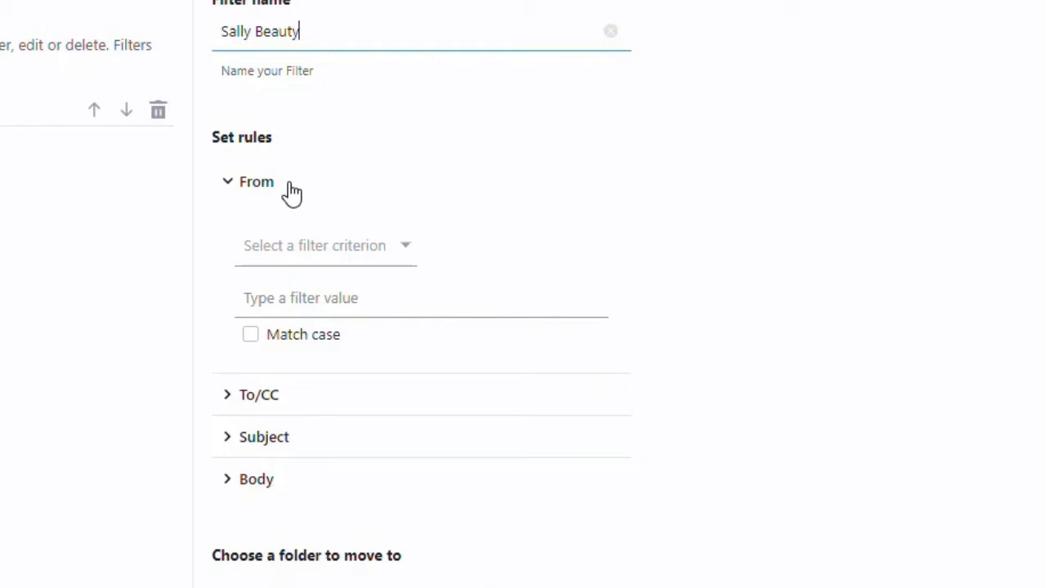
# Step: Set the filter's From rule to "contains" with the copied Sally Beauty sender address as its value
pyautogui.click(405, 246)
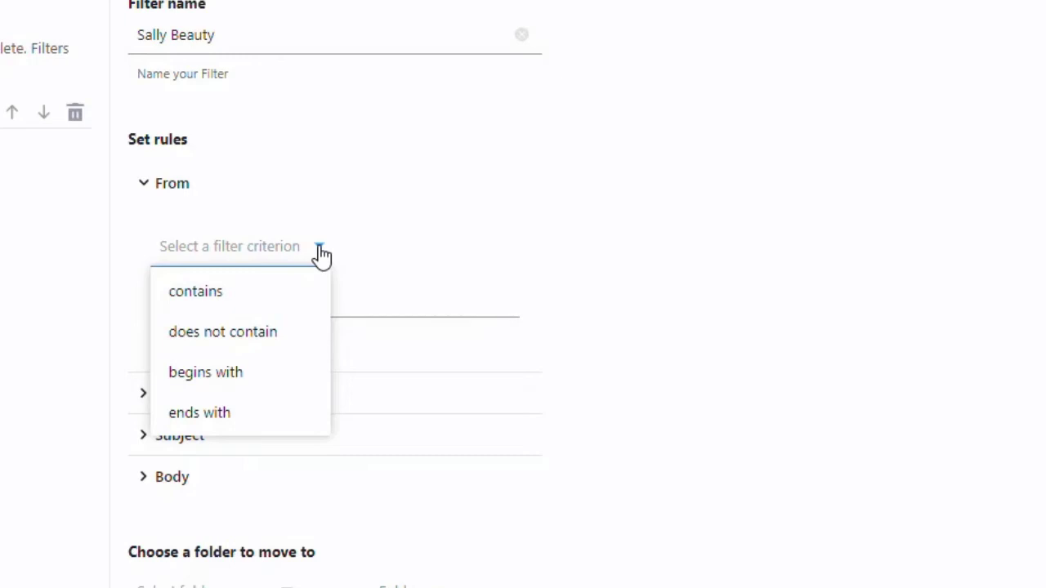
pyautogui.click(257, 301)
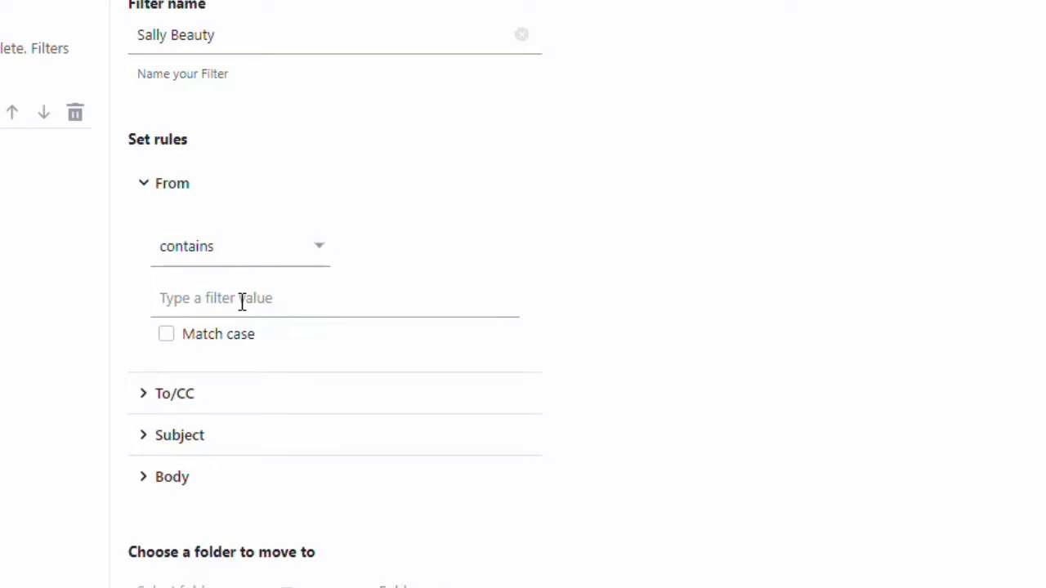
pyautogui.click(243, 301)
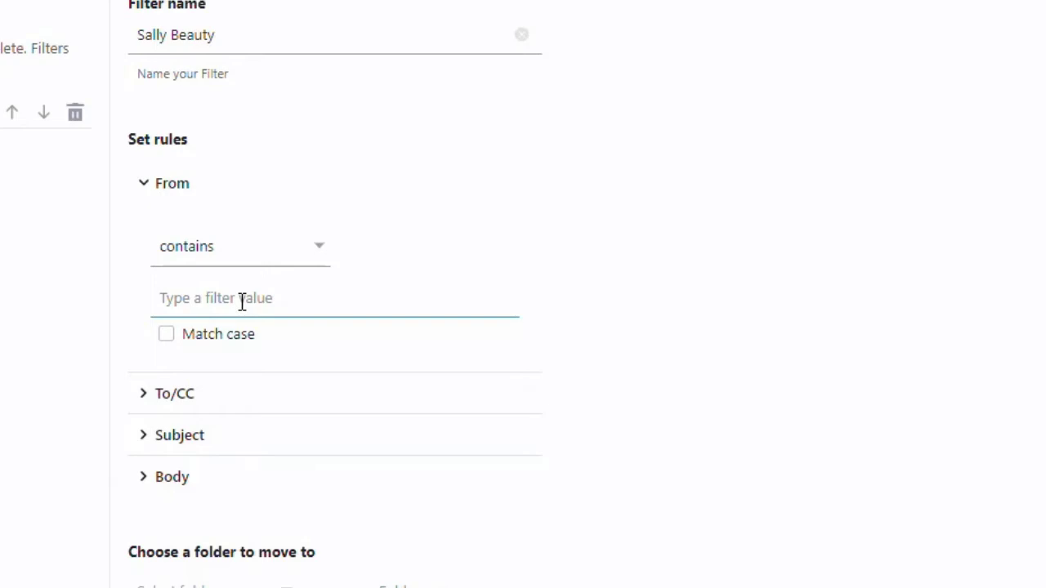
pyautogui.rightClick(242, 302)
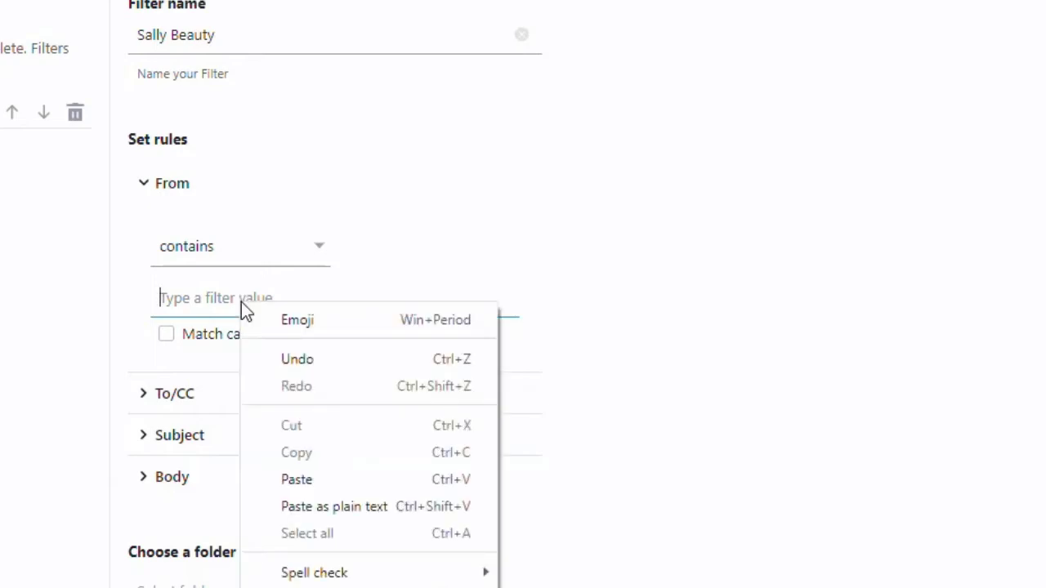
pyautogui.click(342, 482)
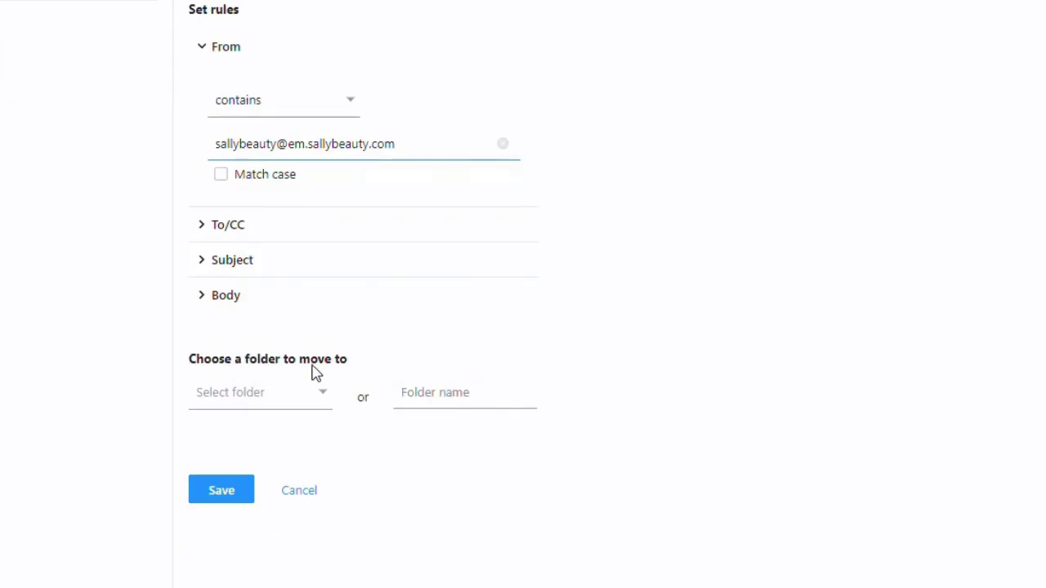
# Step: Choose the existing Sally Beauty folder as the filter's destination for matching emails
pyautogui.click(323, 392)
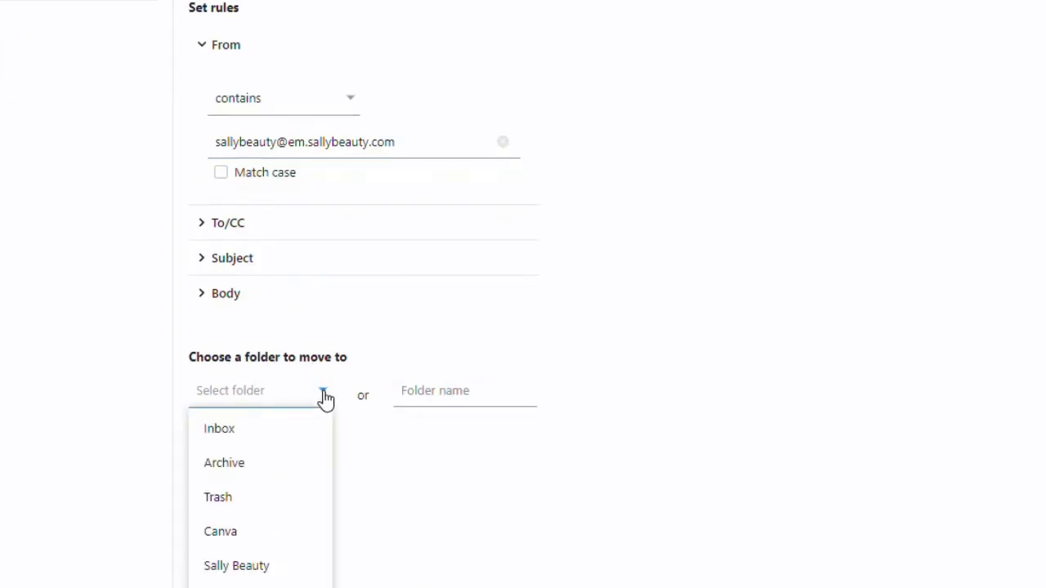
pyautogui.click(279, 572)
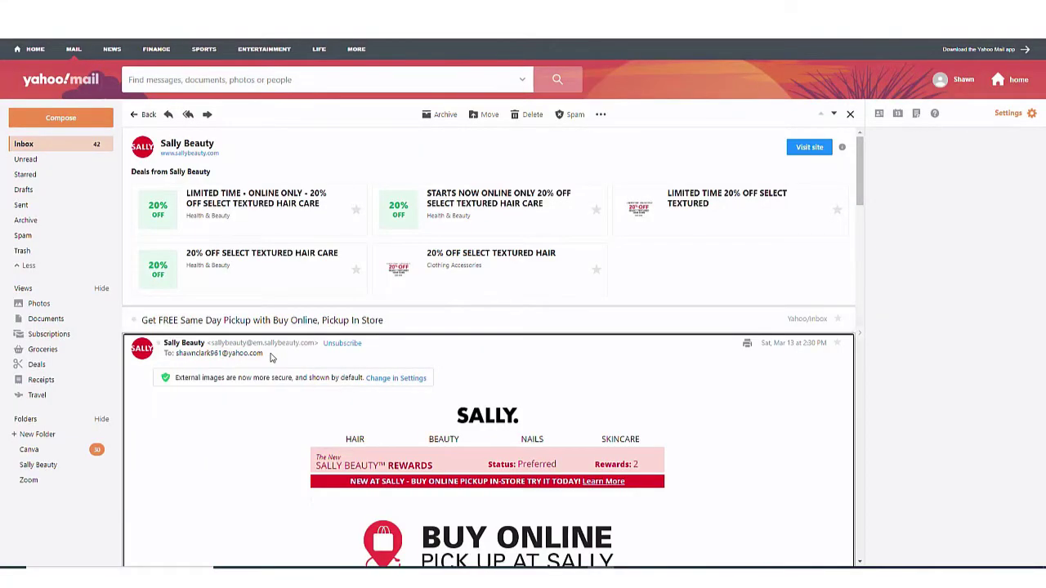
# Step: Copy the sender's email address from the open Sally Beauty email and search the mailbox for it
pyautogui.moveTo(211, 344); pyautogui.dragTo(311, 349)
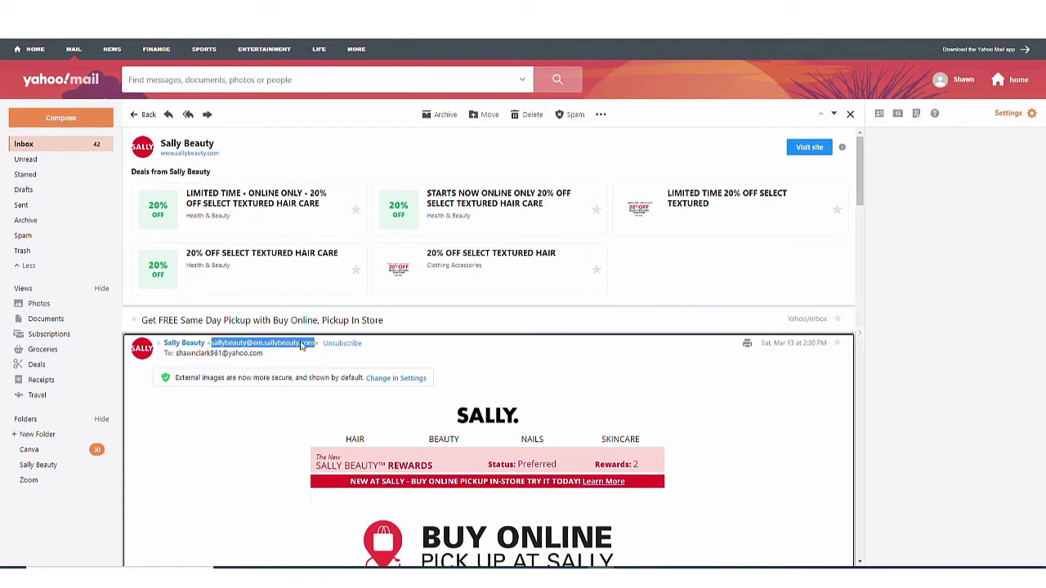
pyautogui.rightClick(301, 346)
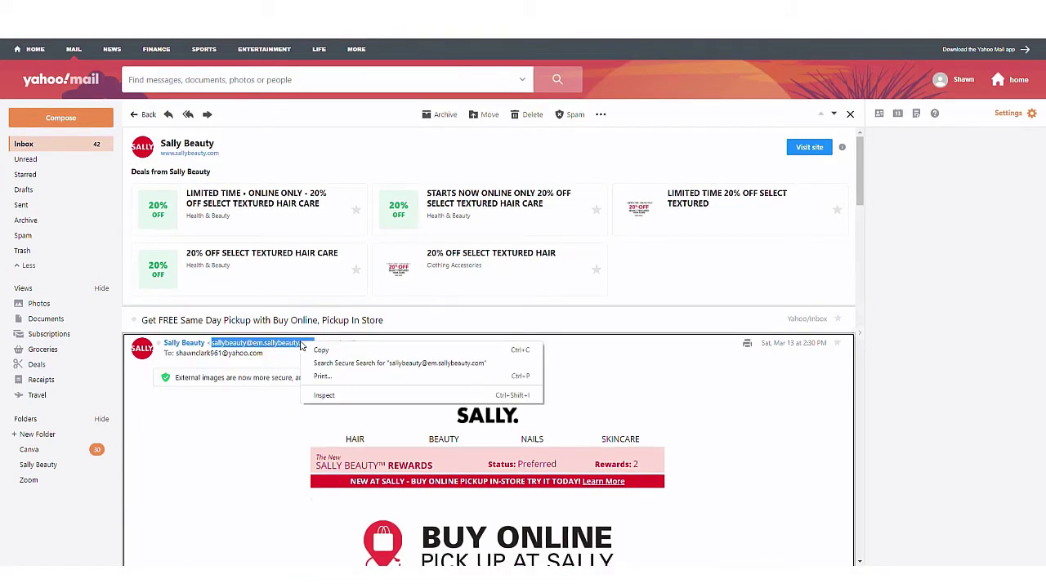
pyautogui.click(319, 351)
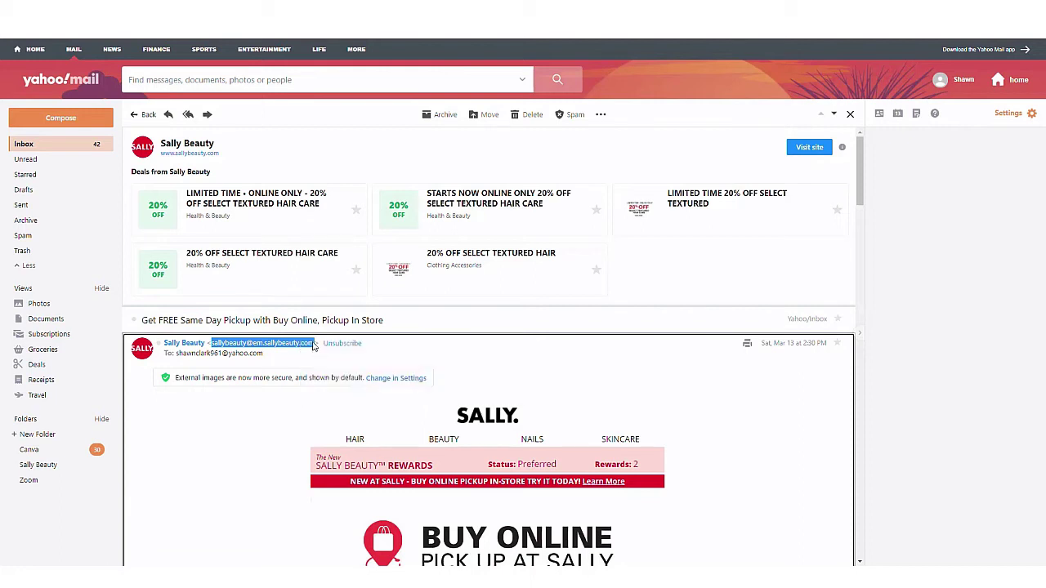
pyautogui.click(250, 80)
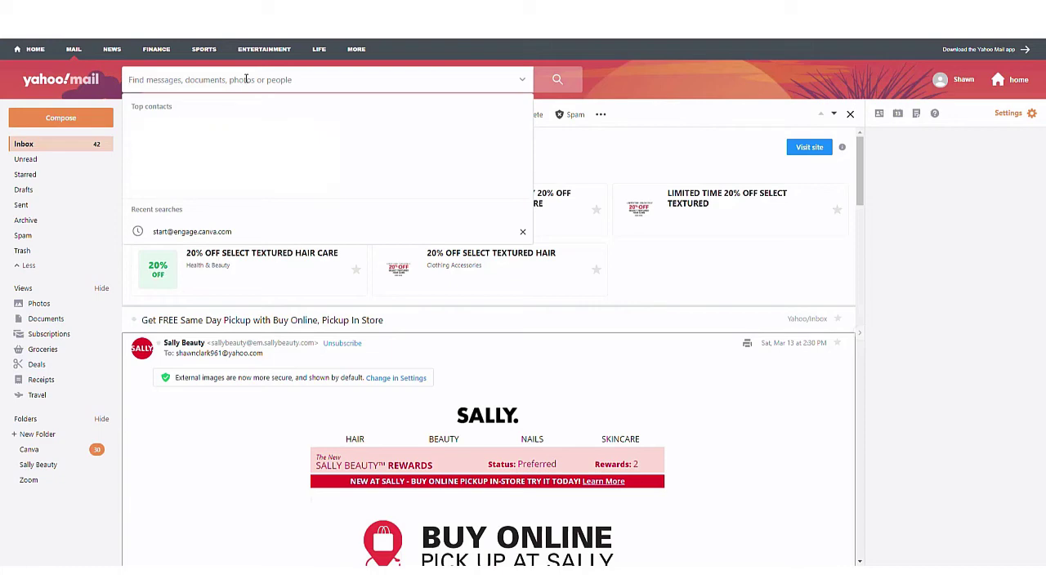
pyautogui.hotkey('ctrl', 'v')
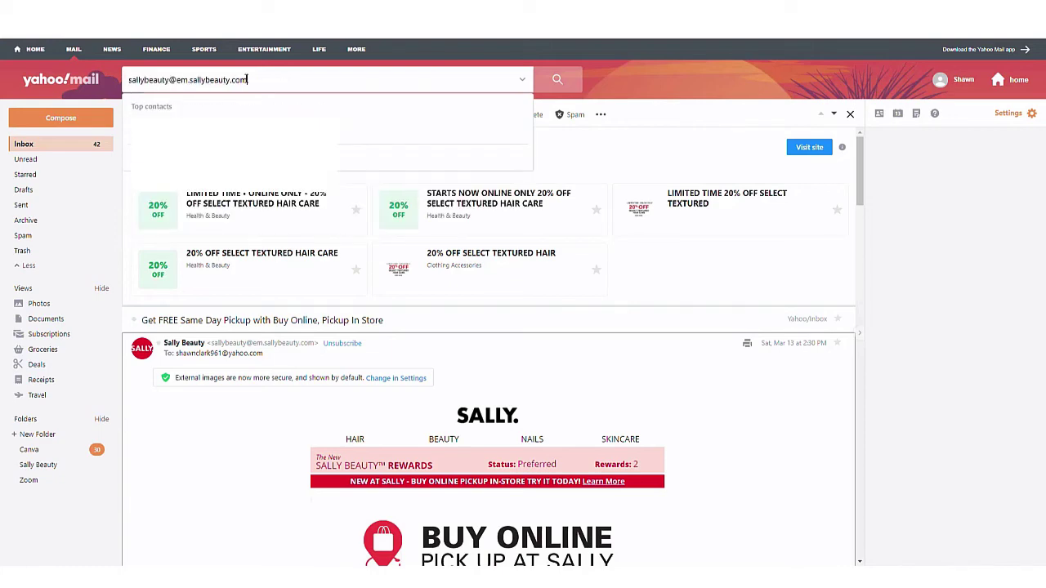
pyautogui.press('Return')
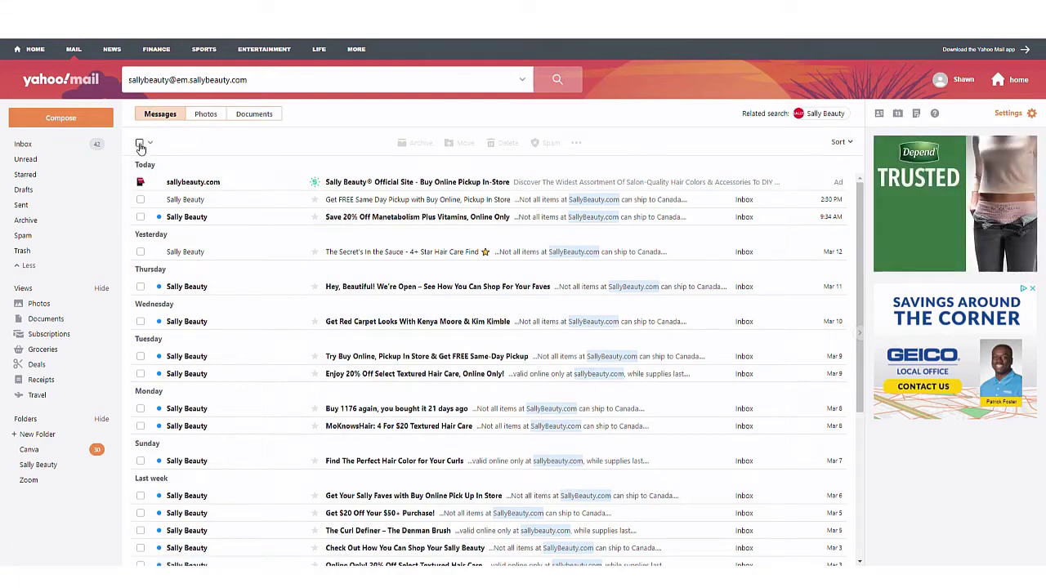
# Step: Move all the emails in the search results to the Sally Beauty folder and open that folder
pyautogui.scroll(-4, 836, 408)
pyautogui.scroll(-2, 835, 408)
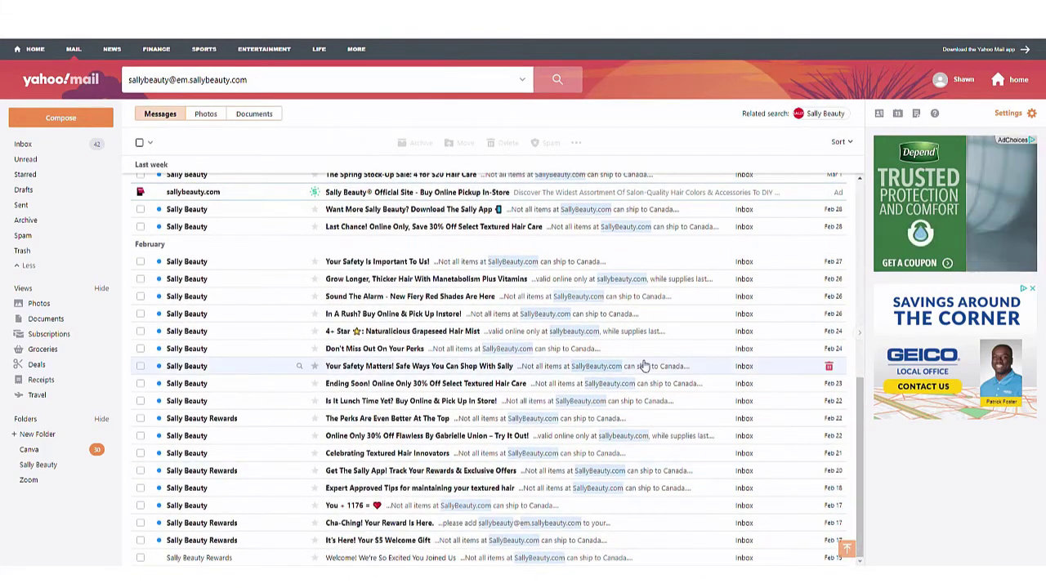
pyautogui.scroll(3, 645, 360)
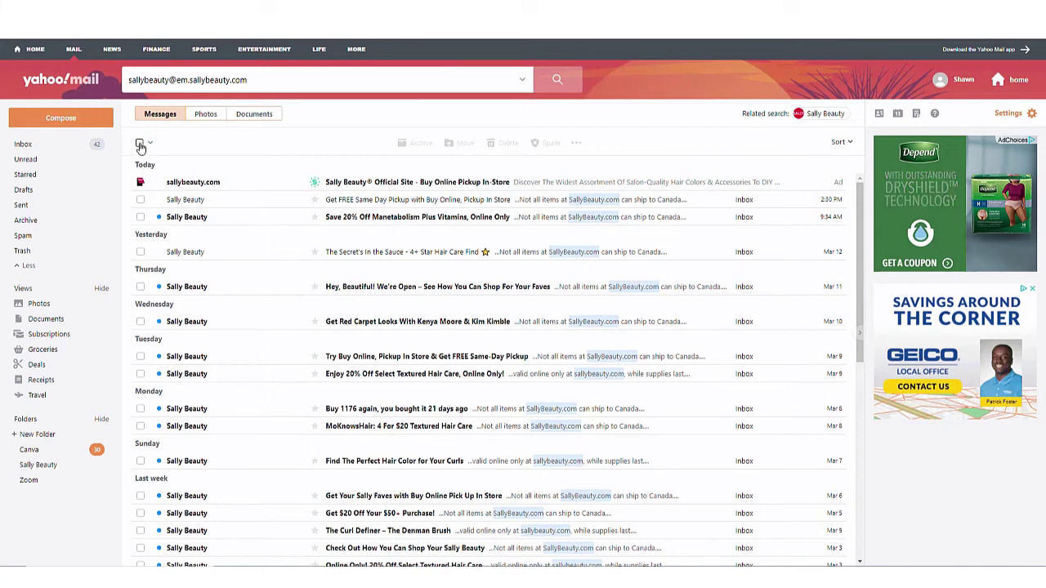
pyautogui.click(139, 144)
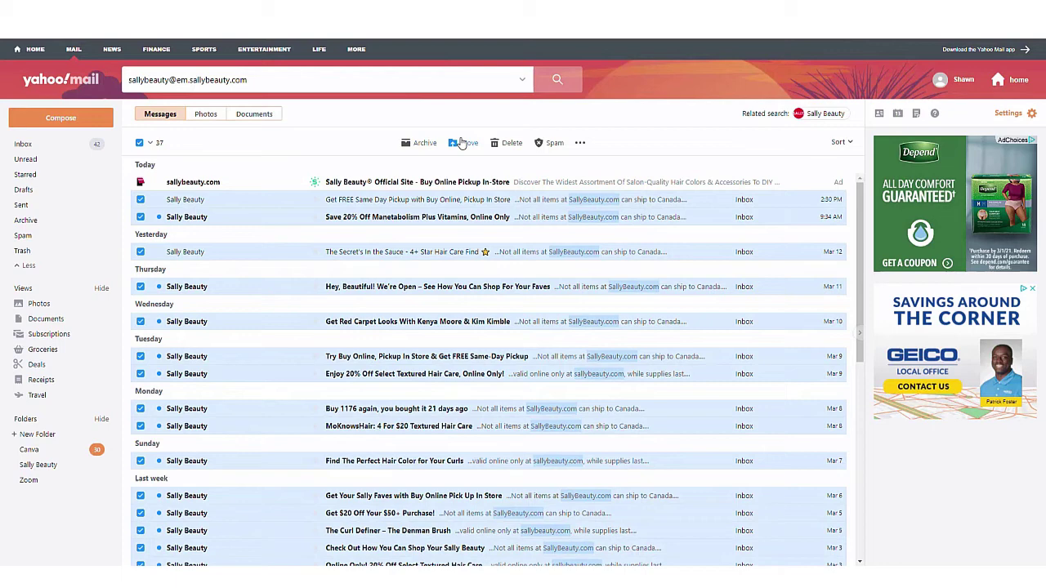
pyautogui.click(468, 145)
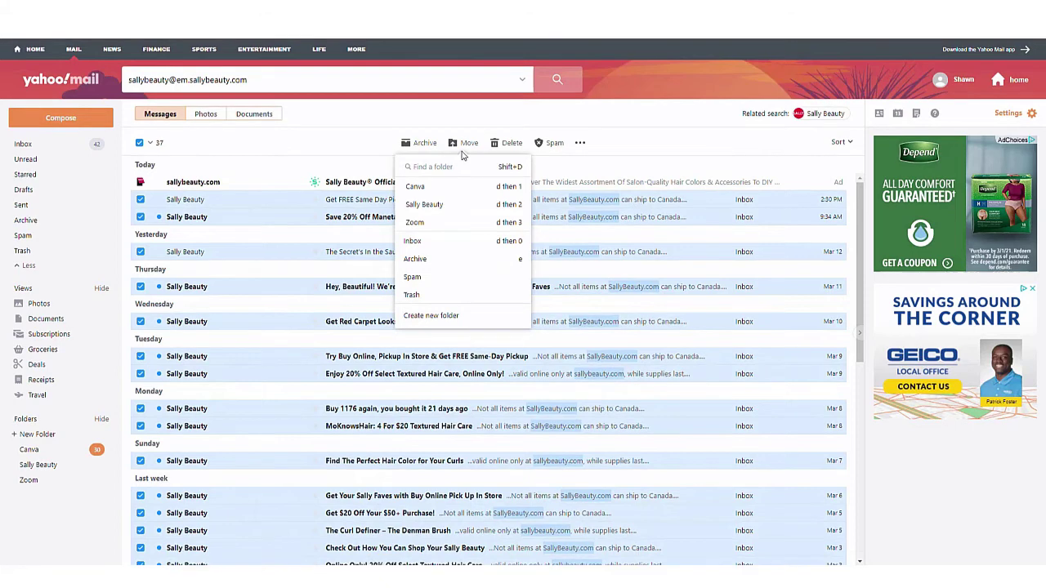
pyautogui.click(425, 205)
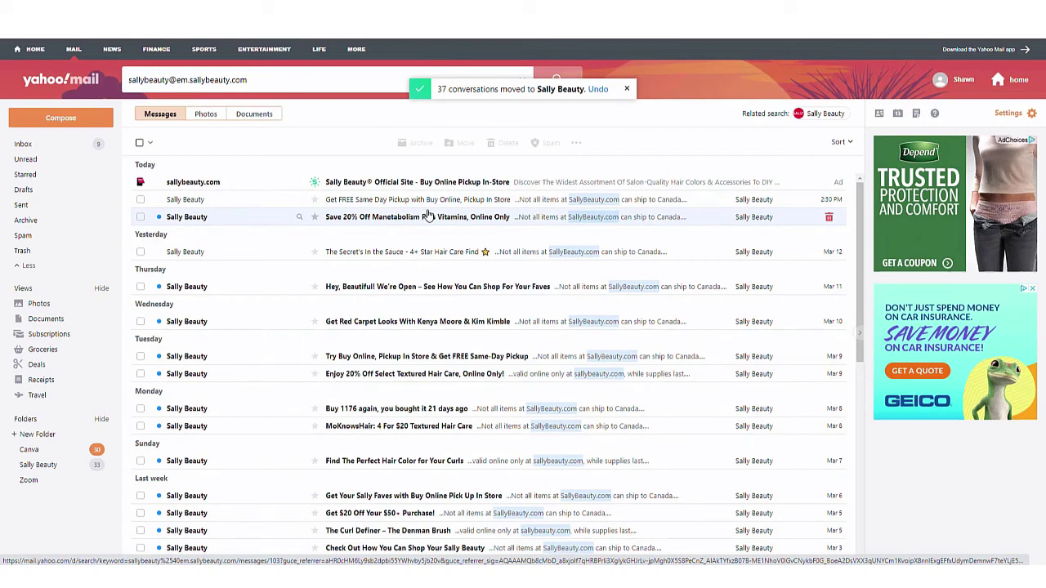
pyautogui.click(45, 466)
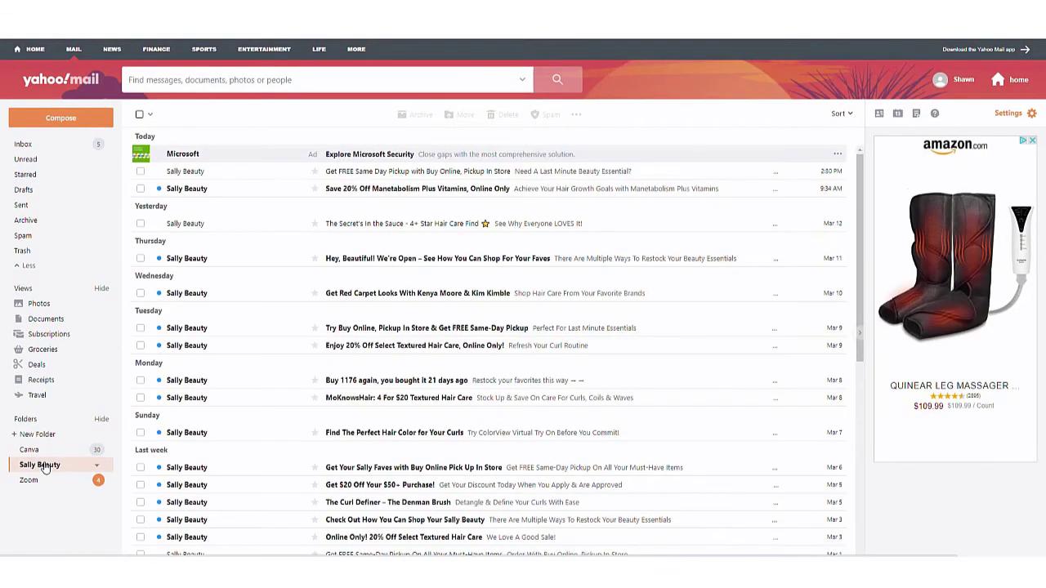